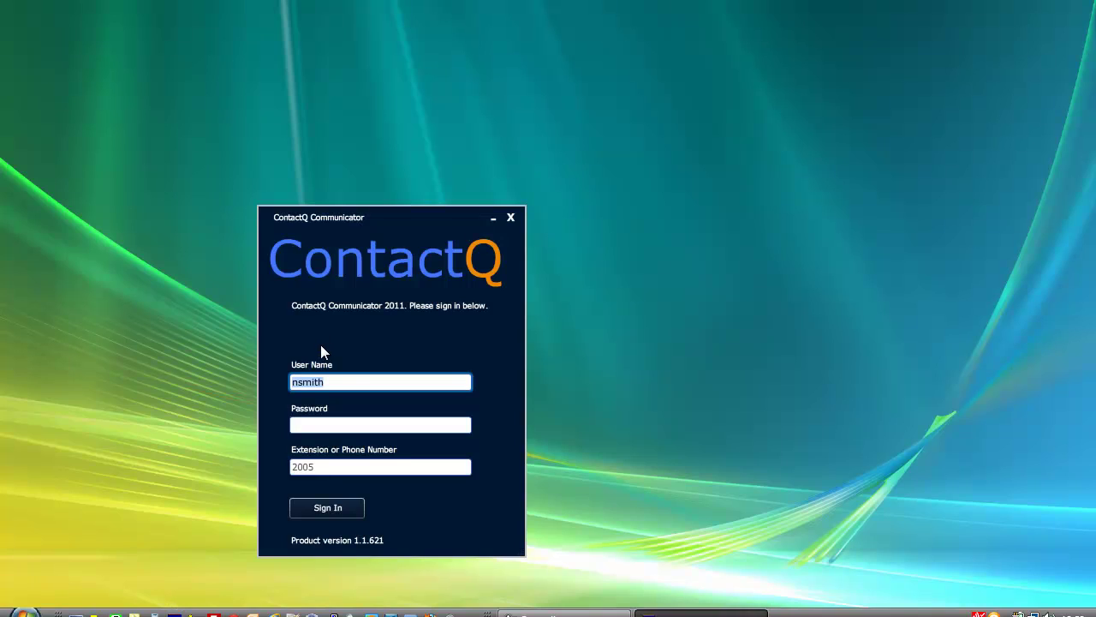
# - Sign in with the prefilled user name, the account password and a phone number as the extension, and reposition the Communicator window
pyautogui.click(344, 367)
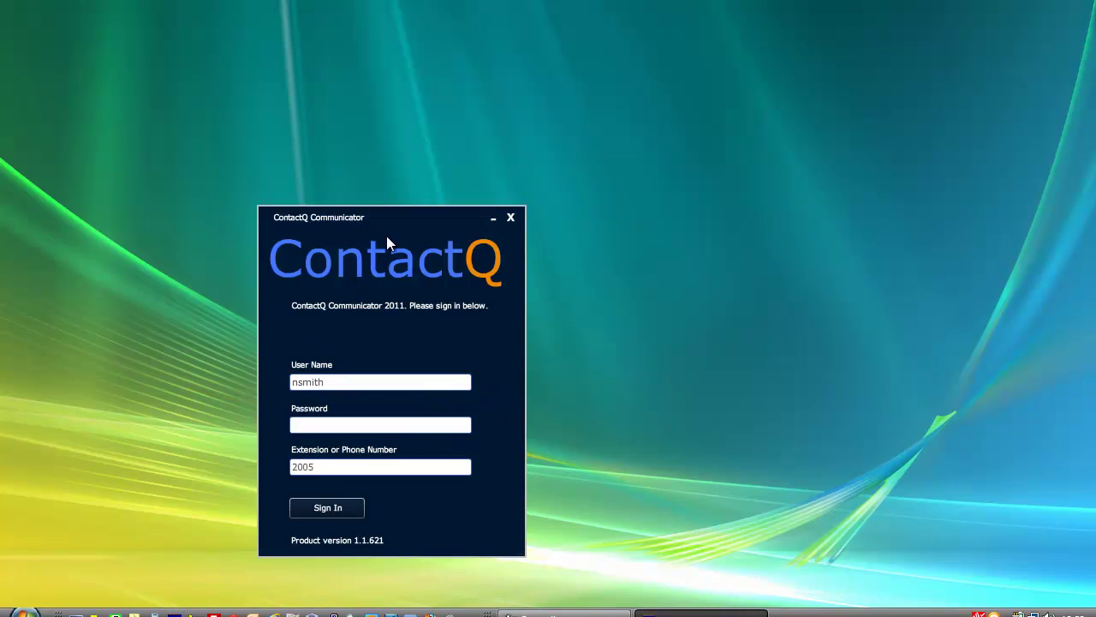
pyautogui.moveTo(387, 237); pyautogui.dragTo(336, 102)
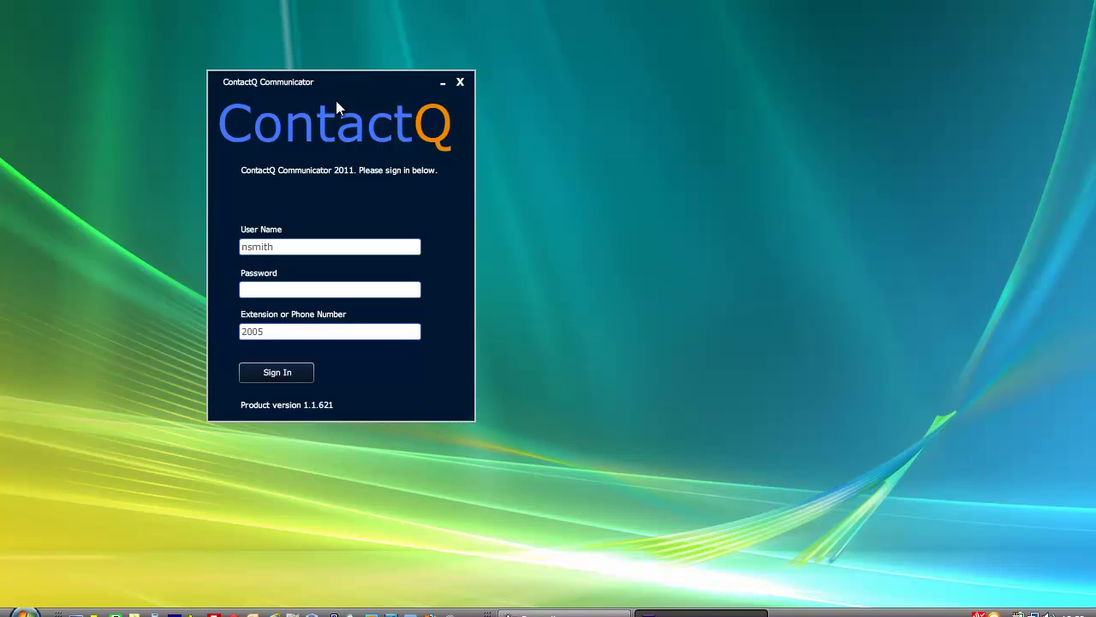
pyautogui.click(278, 288)
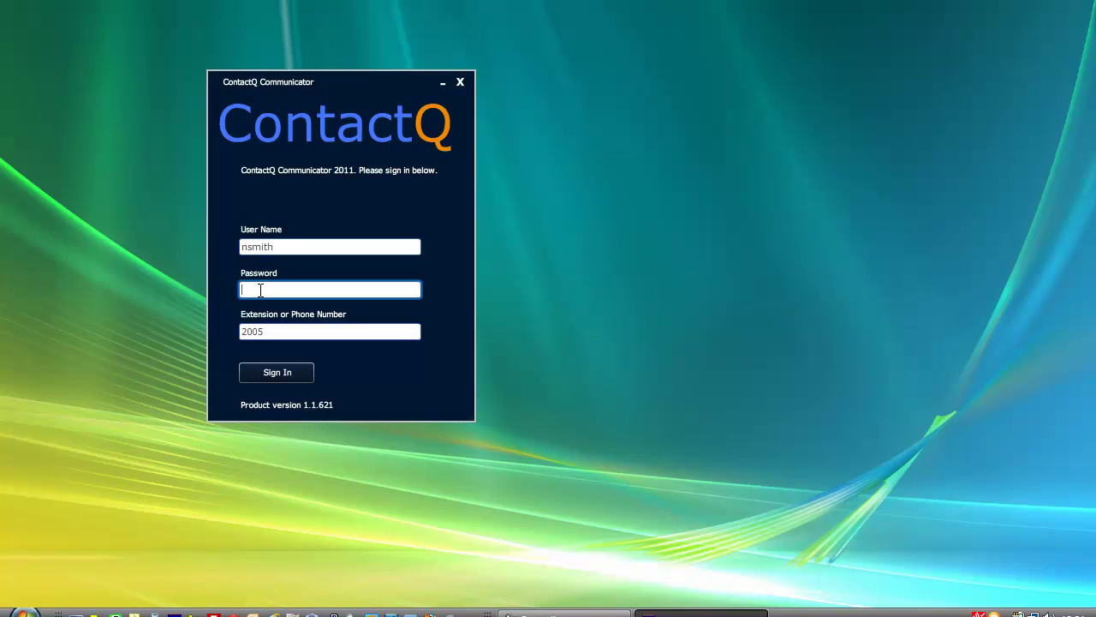
pyautogui.write('****')
pyautogui.press('Tab')
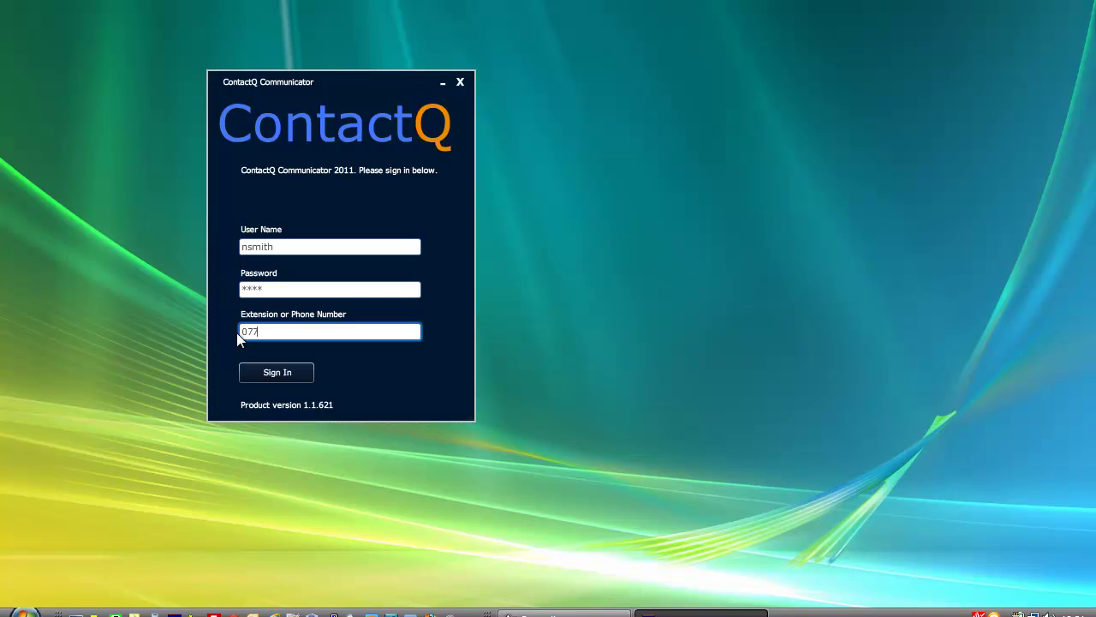
pyautogui.write('3262825')
pyautogui.click(274, 373)
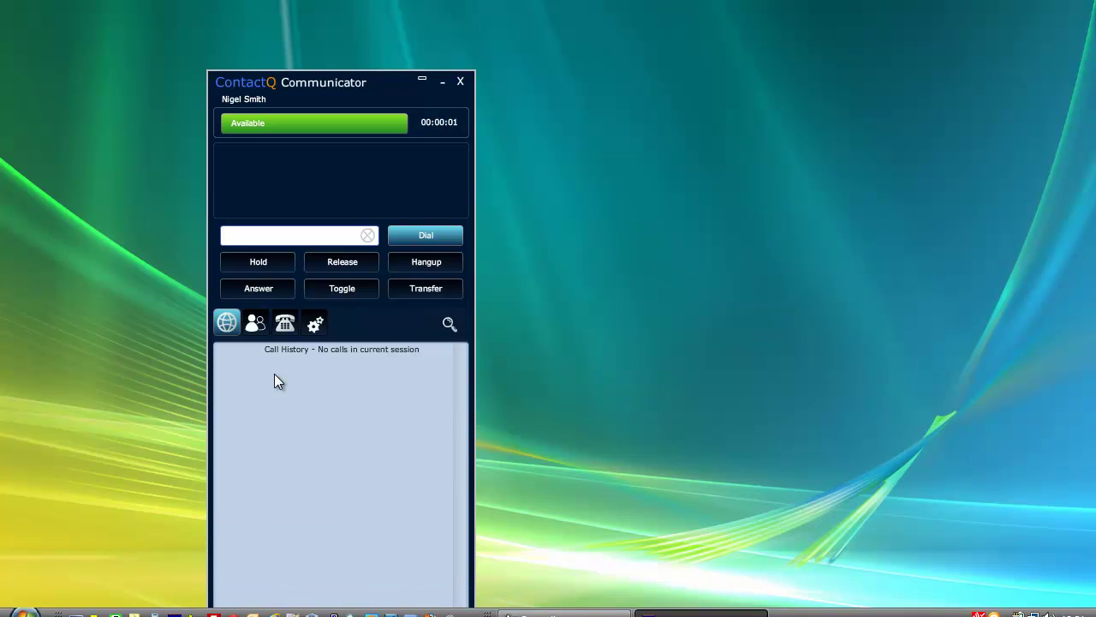
pyautogui.moveTo(338, 89); pyautogui.dragTo(275, 11)
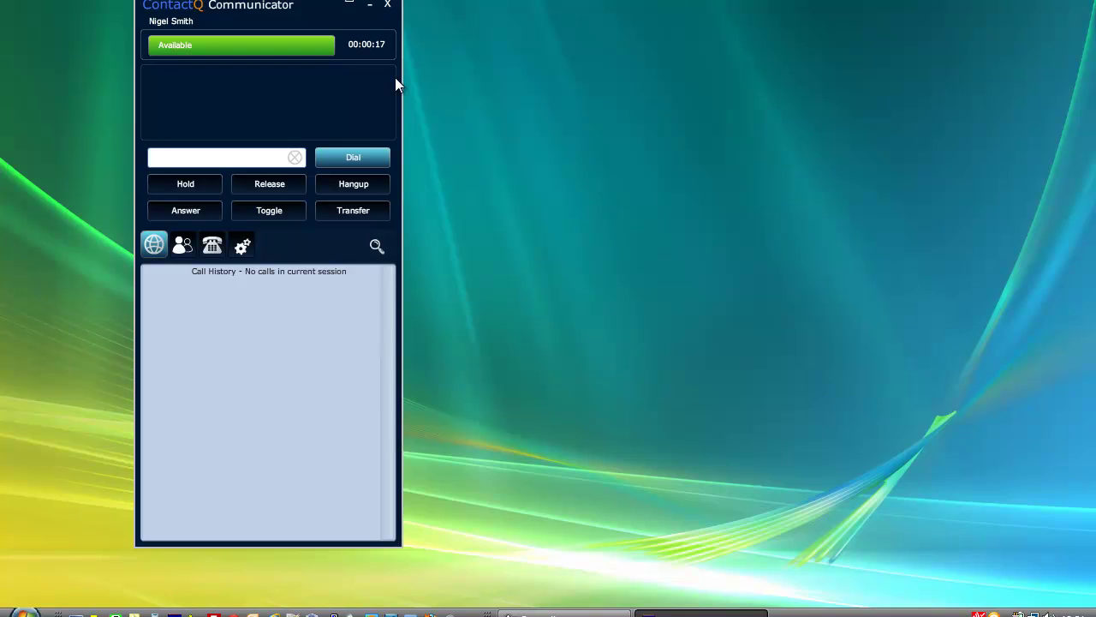
# - Set the agent's availability status to Meeting
pyautogui.click(327, 46)
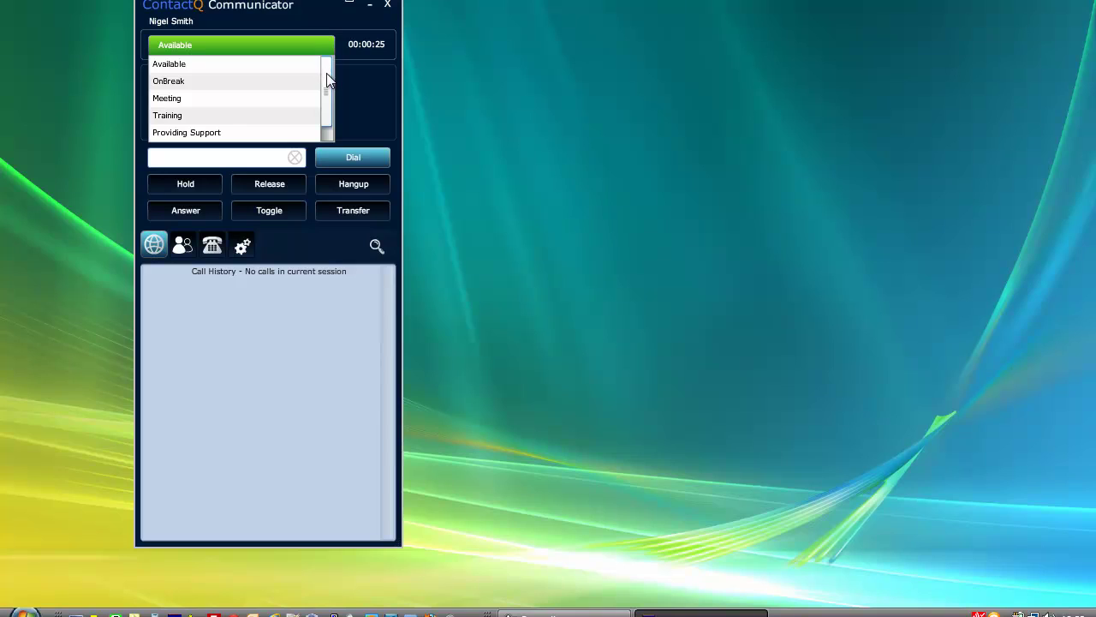
pyautogui.moveTo(326, 100)
pyautogui.mouseDown()
pyautogui.moveTo(326, 116)
pyautogui.moveTo(320, 68)
pyautogui.moveTo(324, 113)
pyautogui.mouseUp()
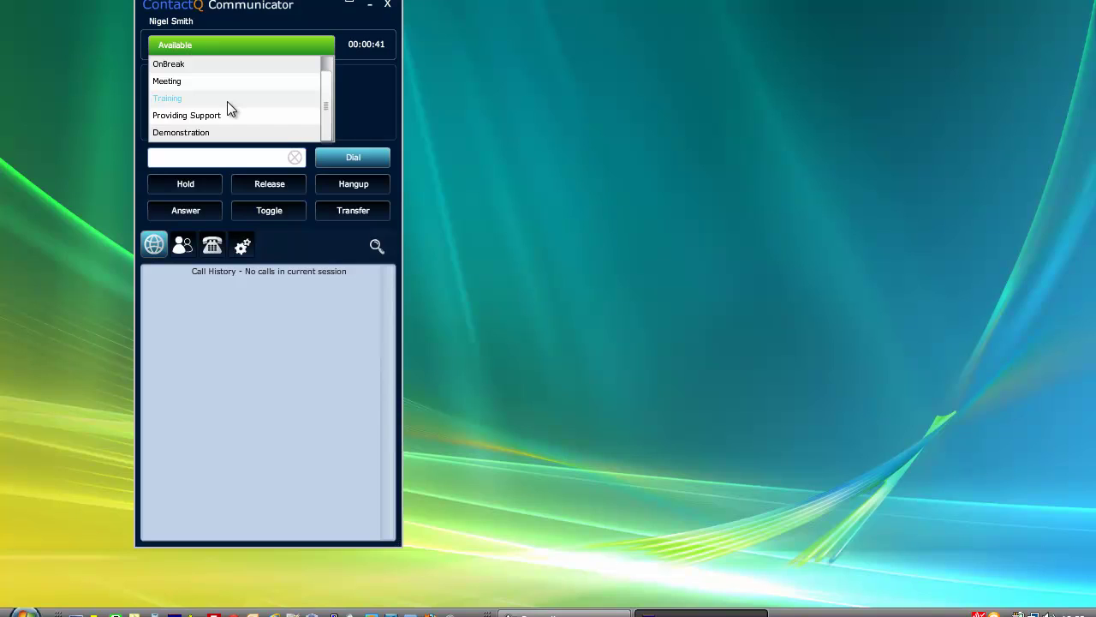
pyautogui.click(182, 80)
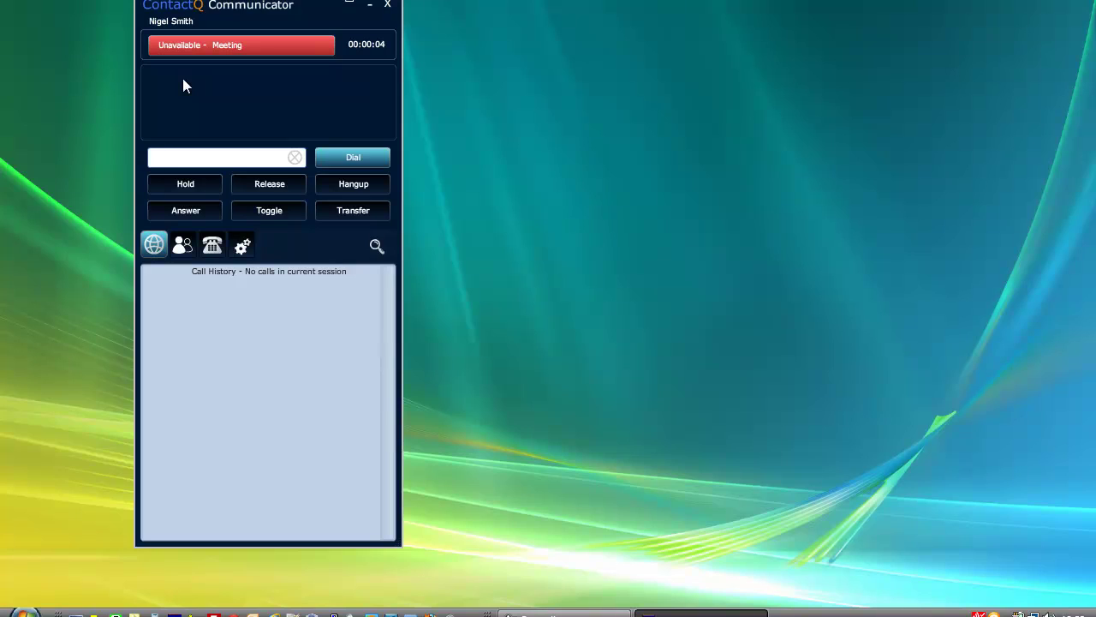
# - Change the agent's status to Training and return it to Available
pyautogui.click(325, 49)
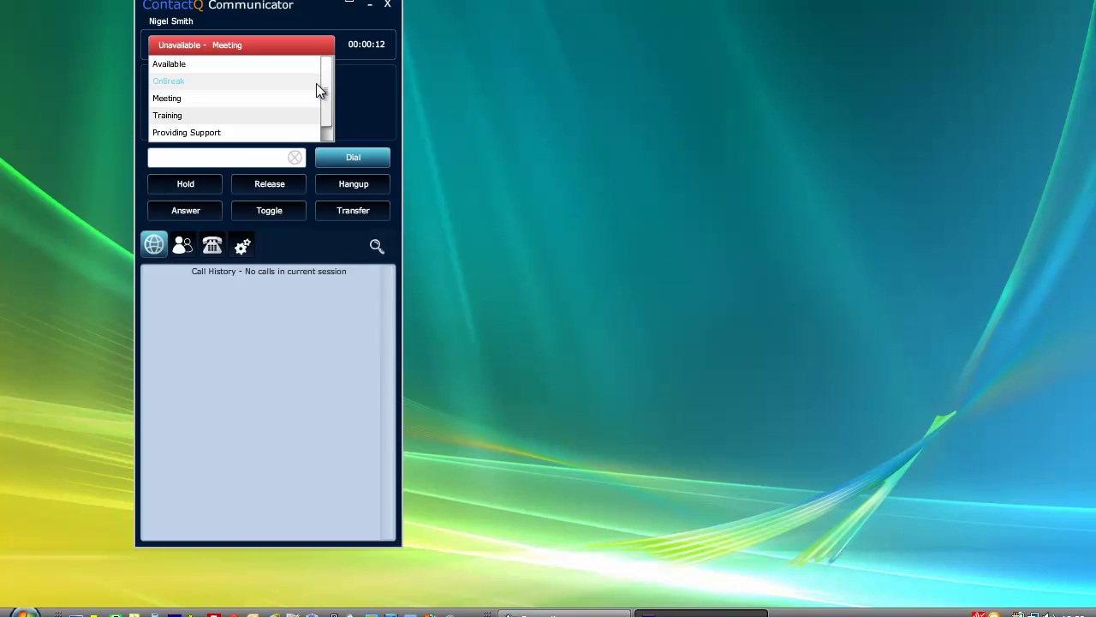
pyautogui.click(169, 118)
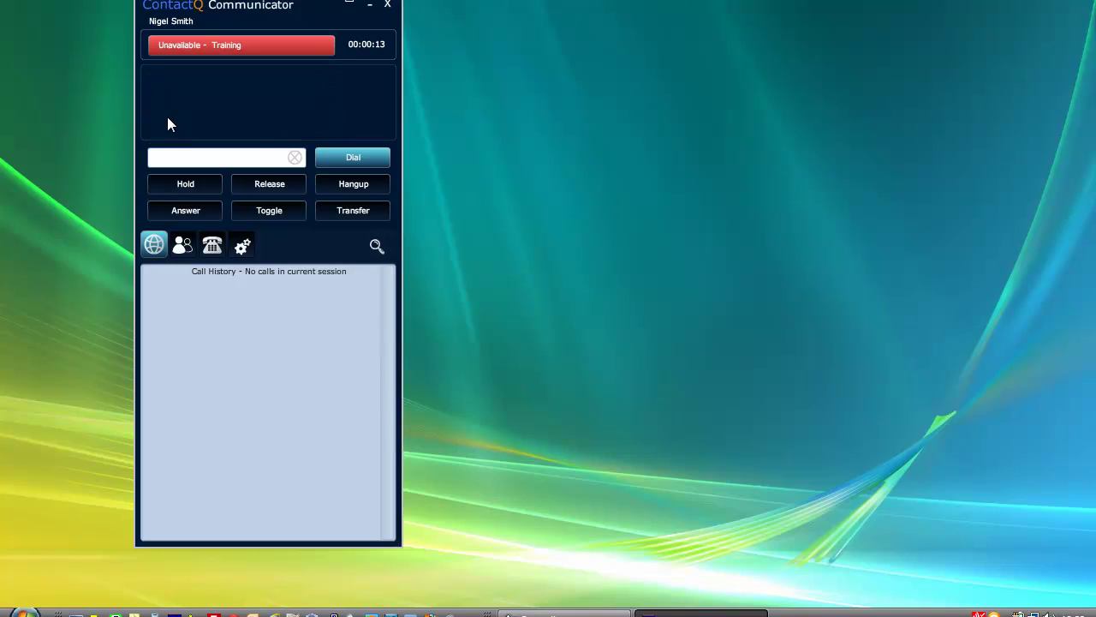
pyautogui.click(327, 46)
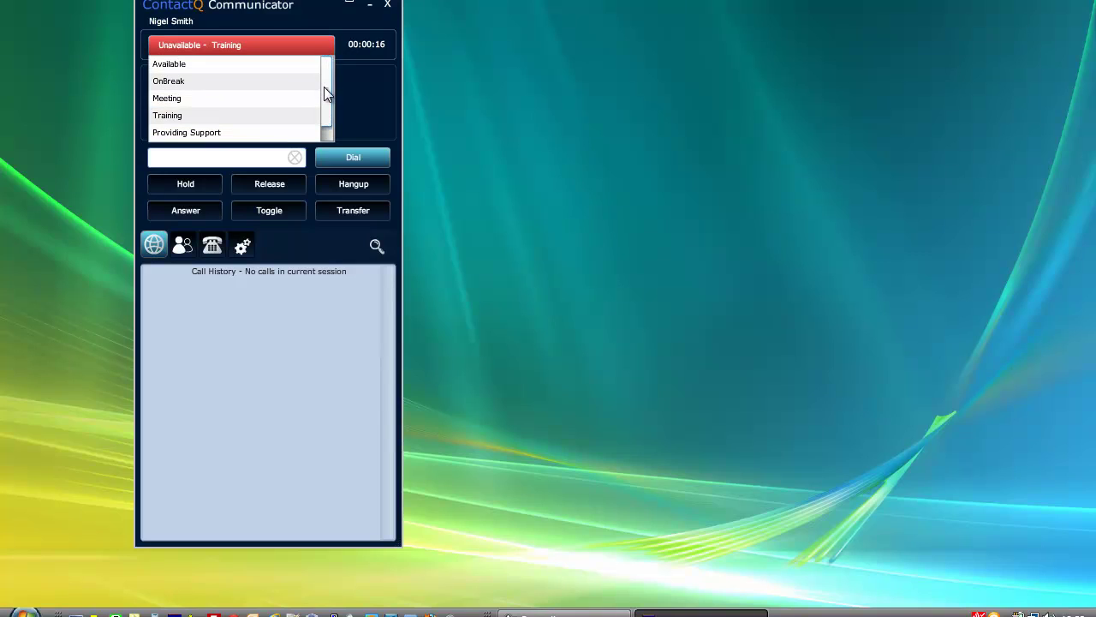
pyautogui.click(175, 69)
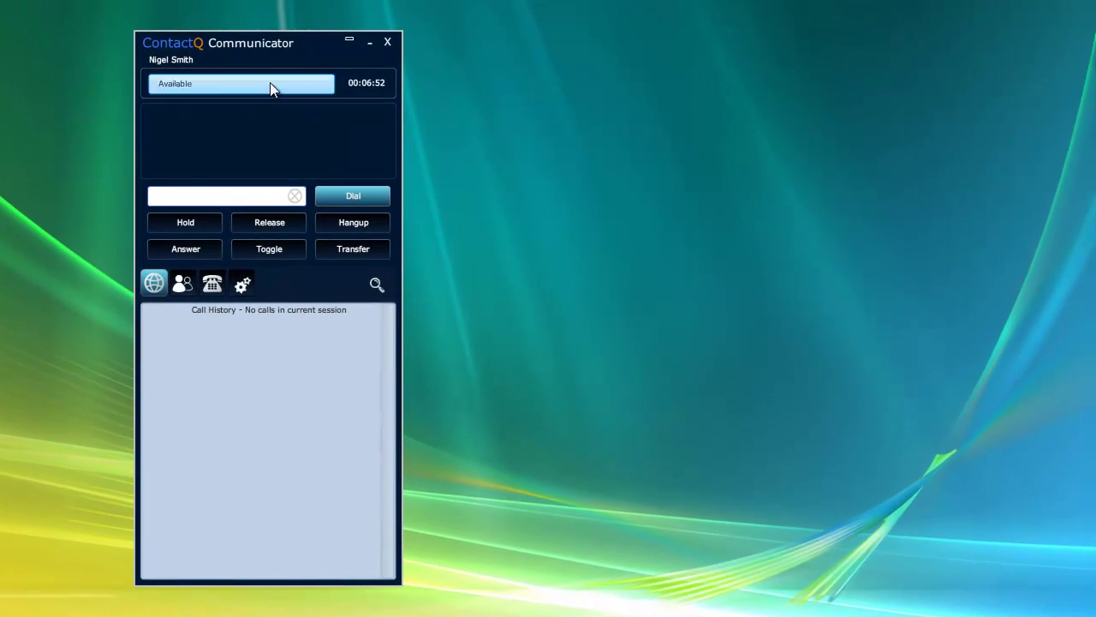
pyautogui.click(298, 86)
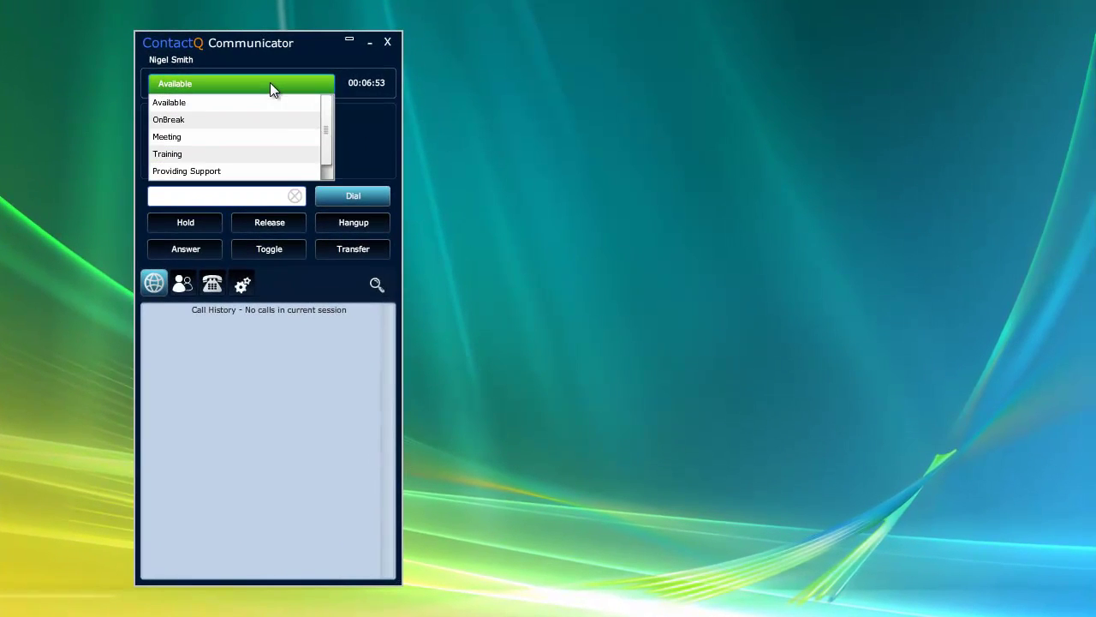
pyautogui.click(371, 128)
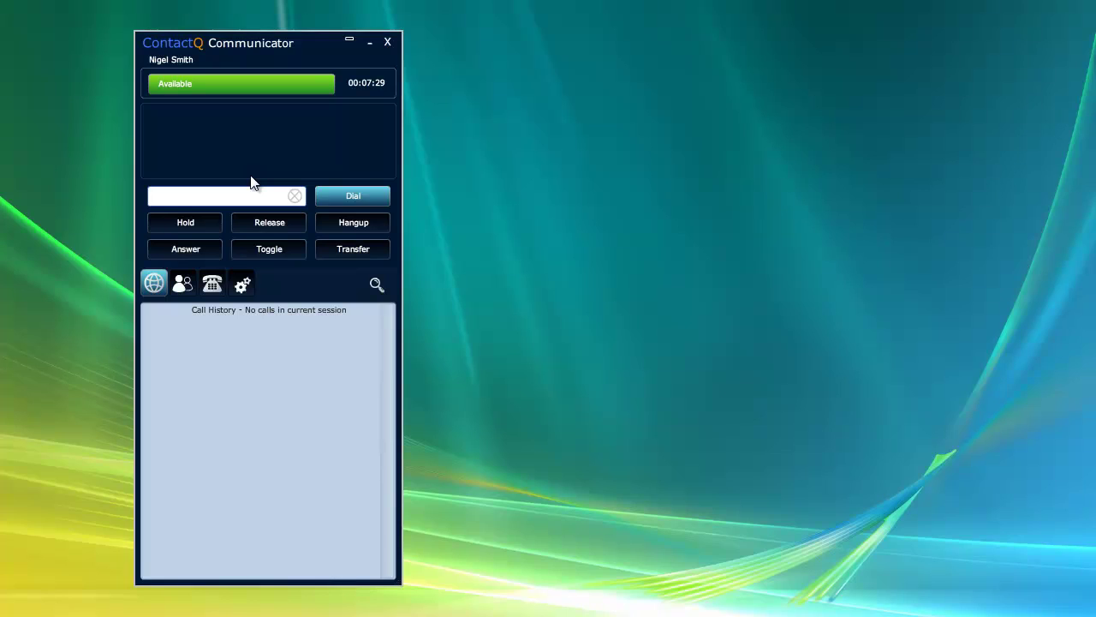
# - Enter a sample phone number to dial and clear it, and repeat this with a second sample number
pyautogui.click(170, 194)
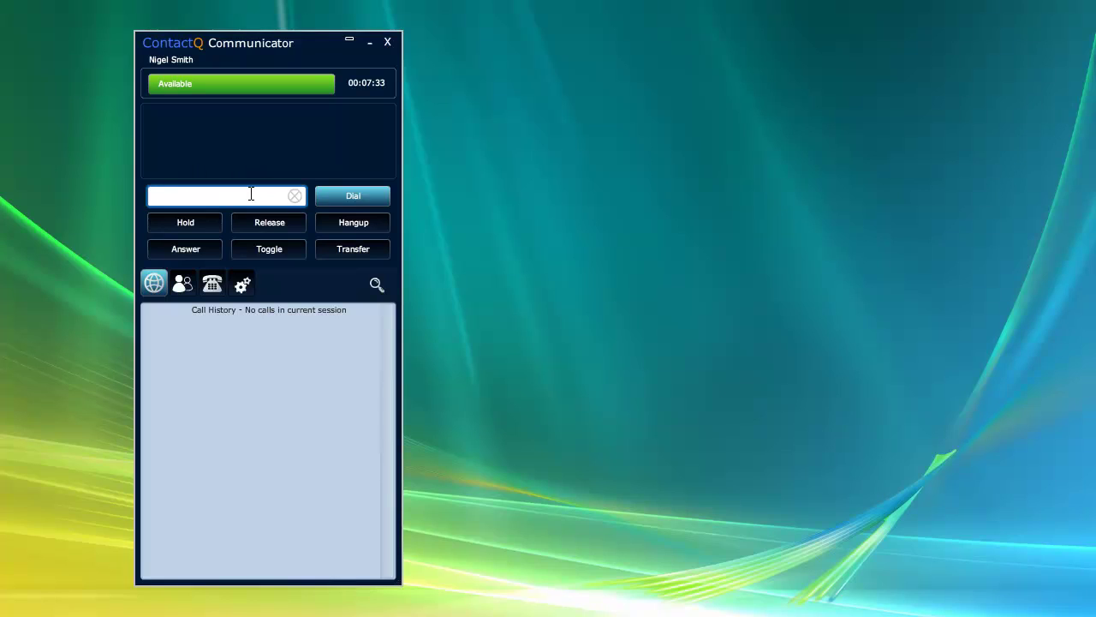
pyautogui.write('454564646')
pyautogui.doubleClick(249, 198)
pyautogui.click(295, 197)
pyautogui.write('6786786786786')
pyautogui.click(295, 195)
# - Show the agents directory while setting the agent's own status to Meeting and back to Available
pyautogui.click(187, 283)
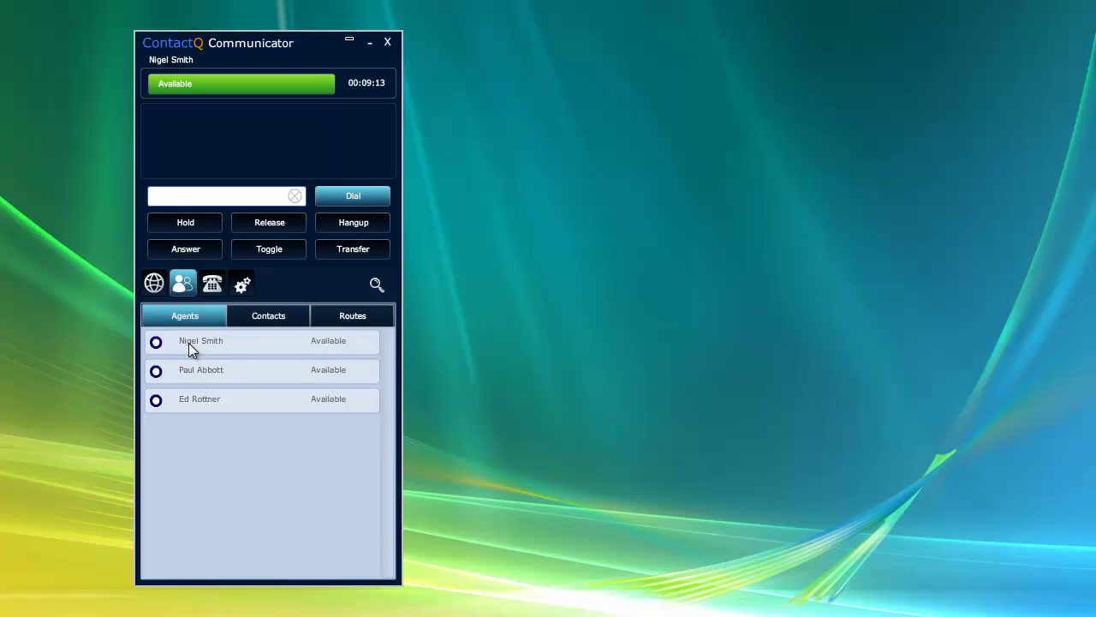
pyautogui.click(321, 82)
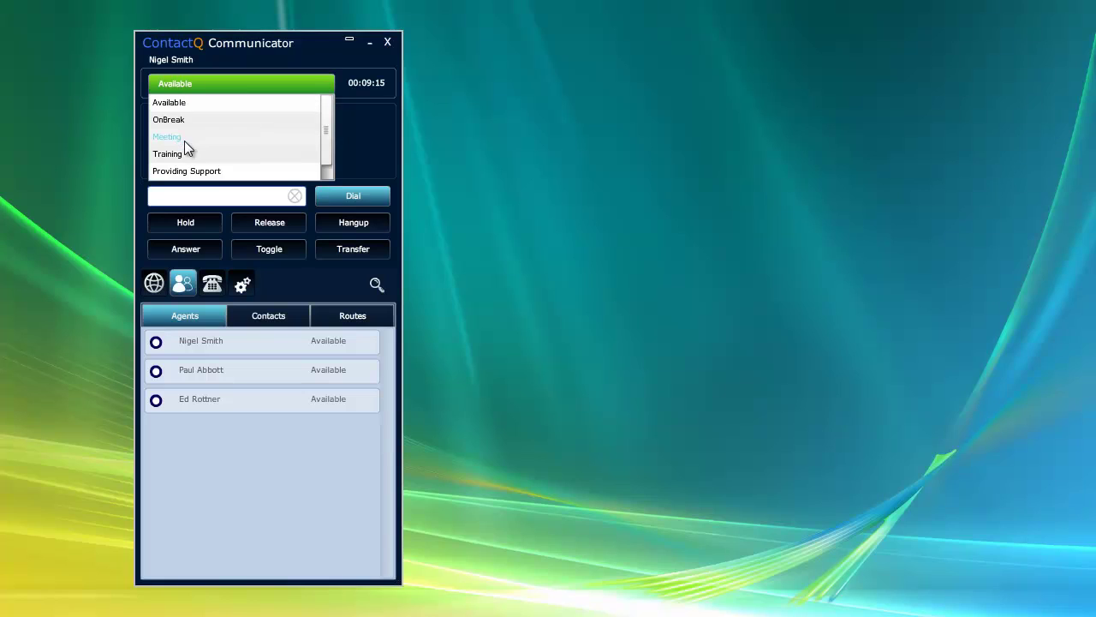
pyautogui.click(181, 141)
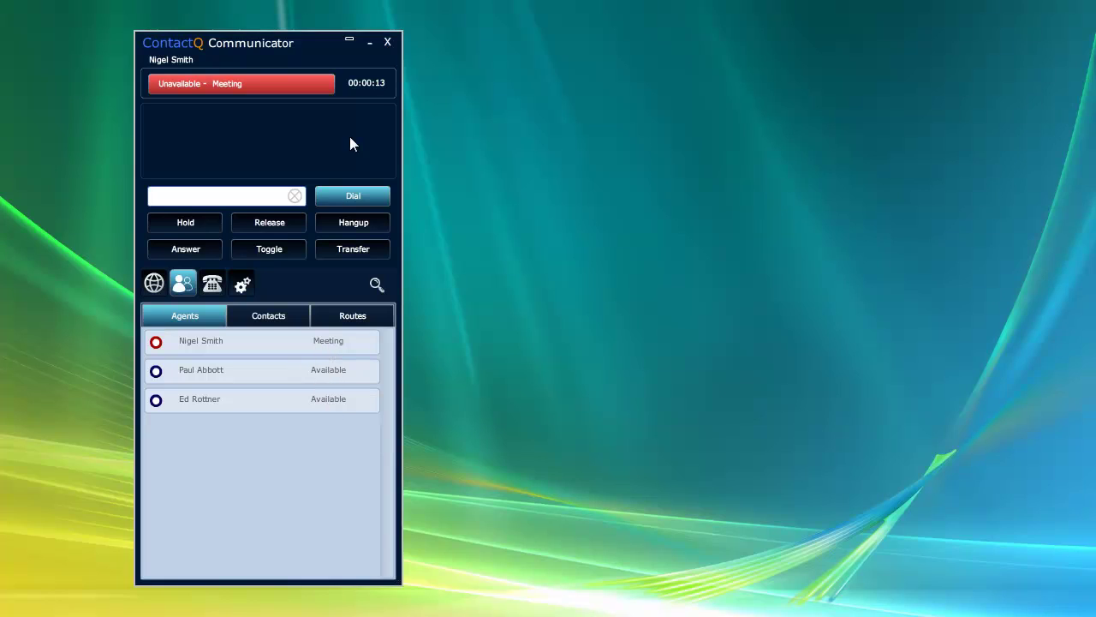
pyautogui.click(324, 85)
pyautogui.click(241, 108)
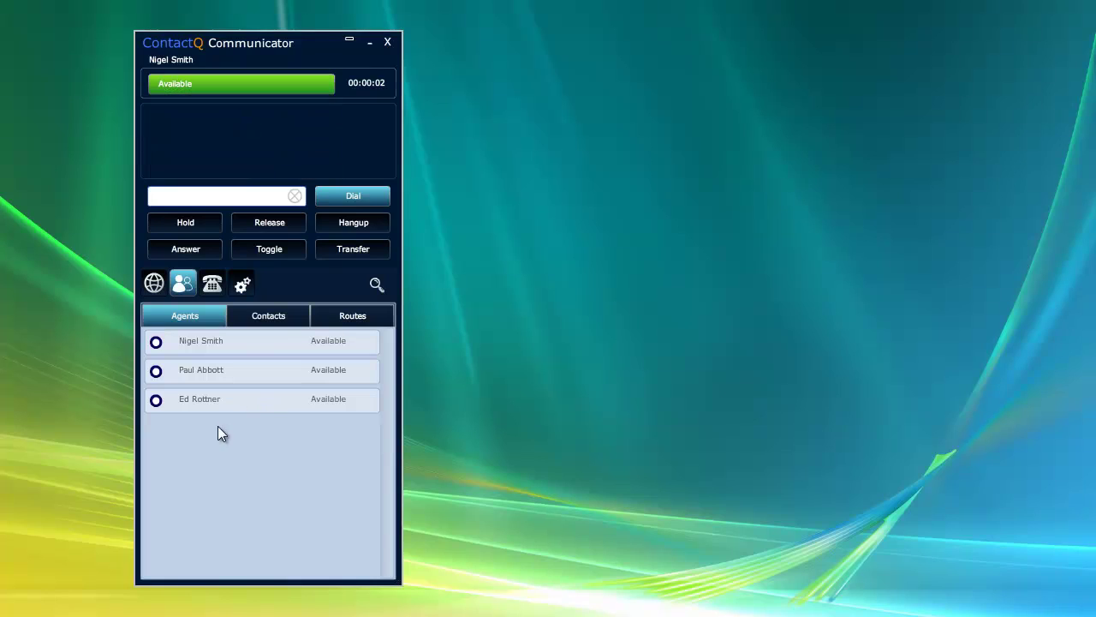
# - Examine the contacts directory with the details of the contact at Braxtel expanded, and look through the list of routes
pyautogui.click(261, 317)
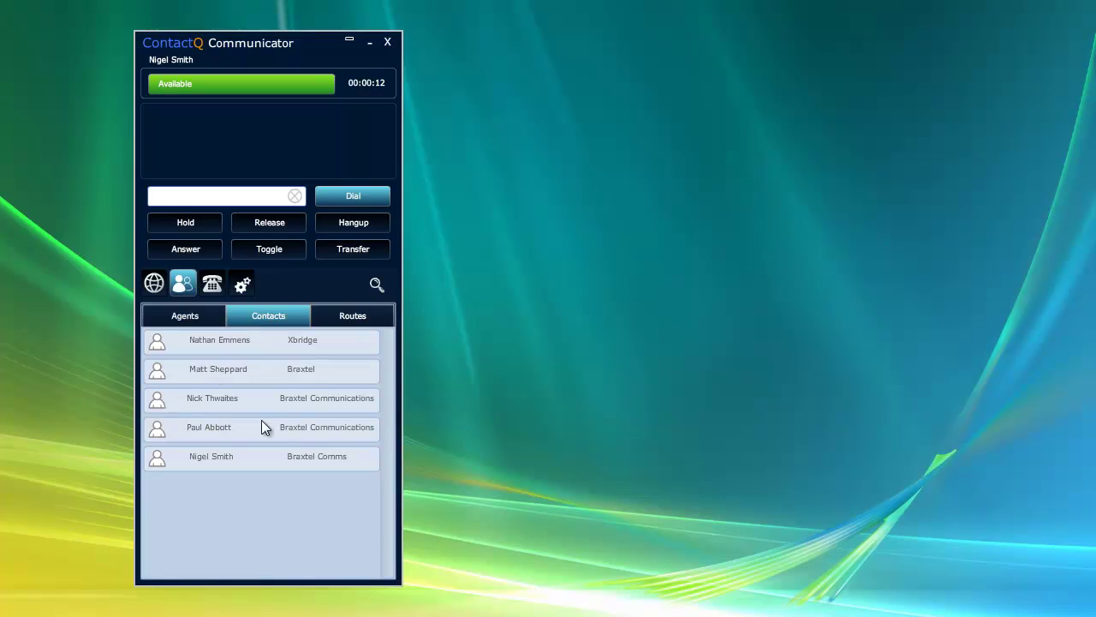
pyautogui.click(209, 372)
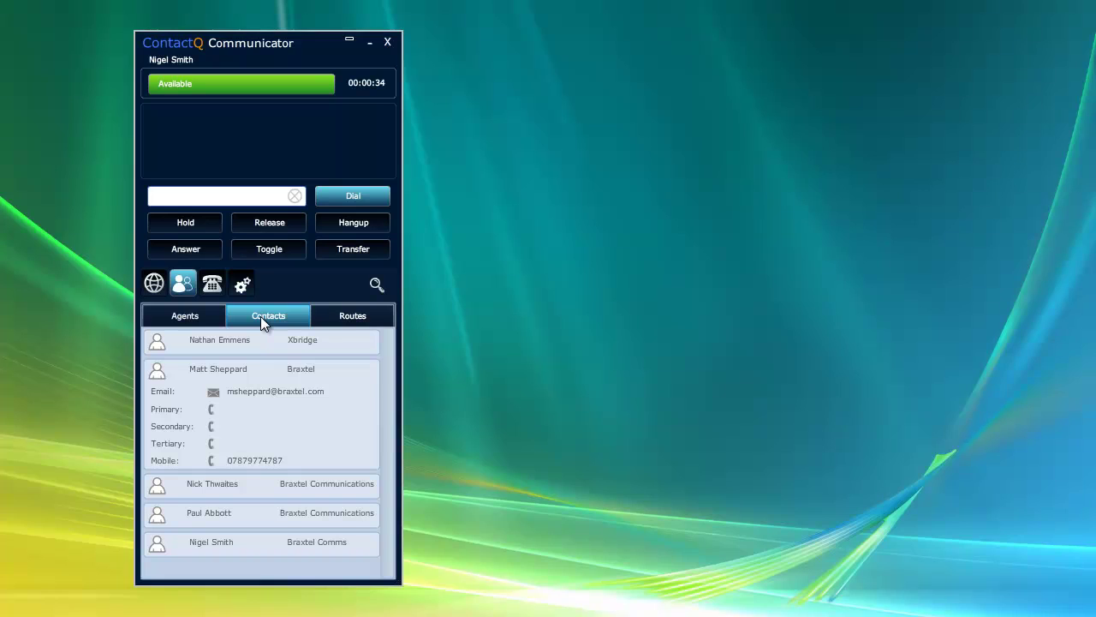
pyautogui.click(360, 314)
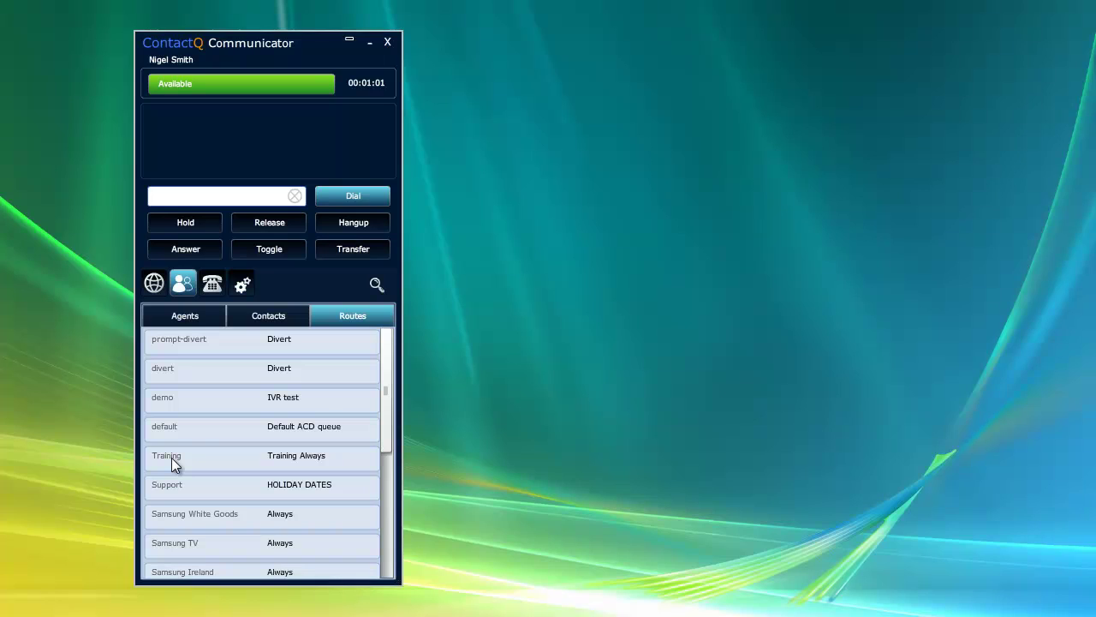
# - Show the dial pad and enter a sample phone number, mixing on-screen keypad digits with digits entered directly in the number field
pyautogui.click(214, 285)
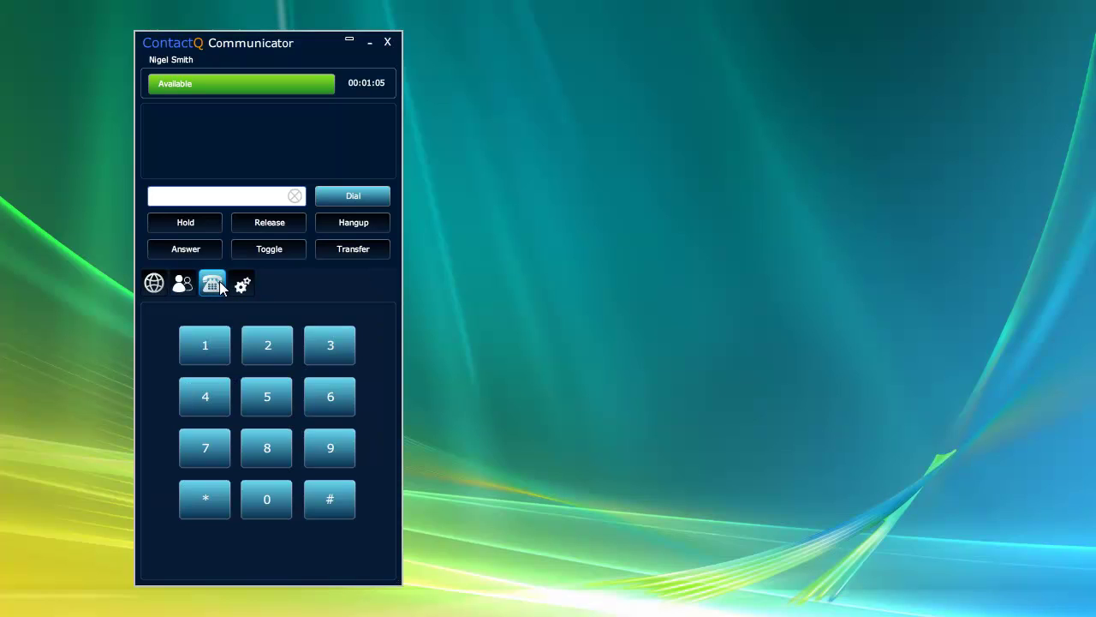
pyautogui.click(191, 197)
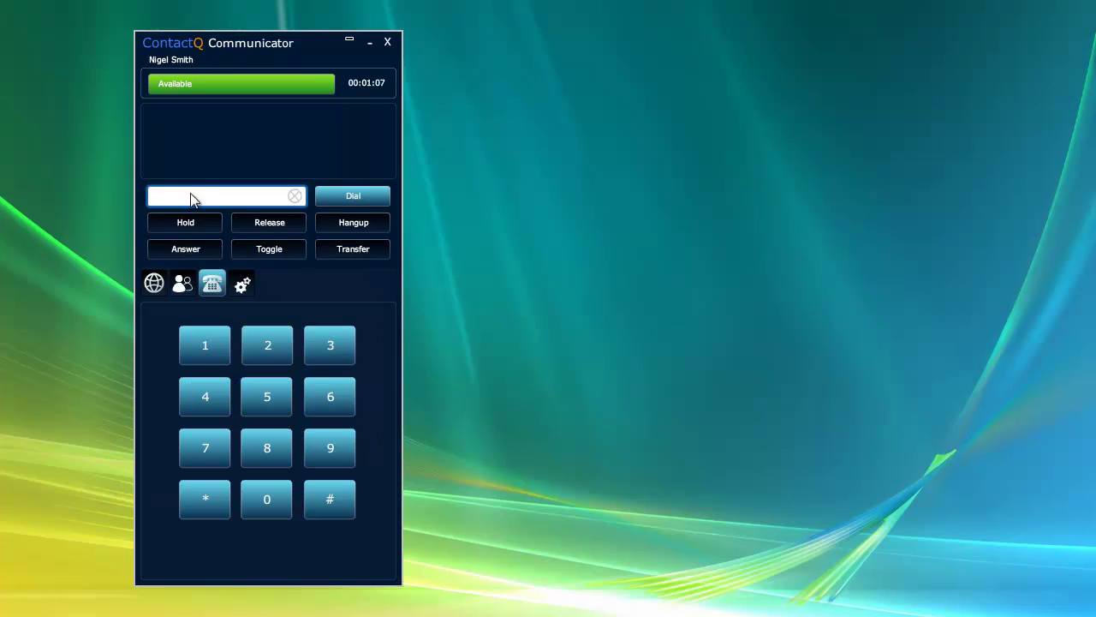
pyautogui.click(214, 350)
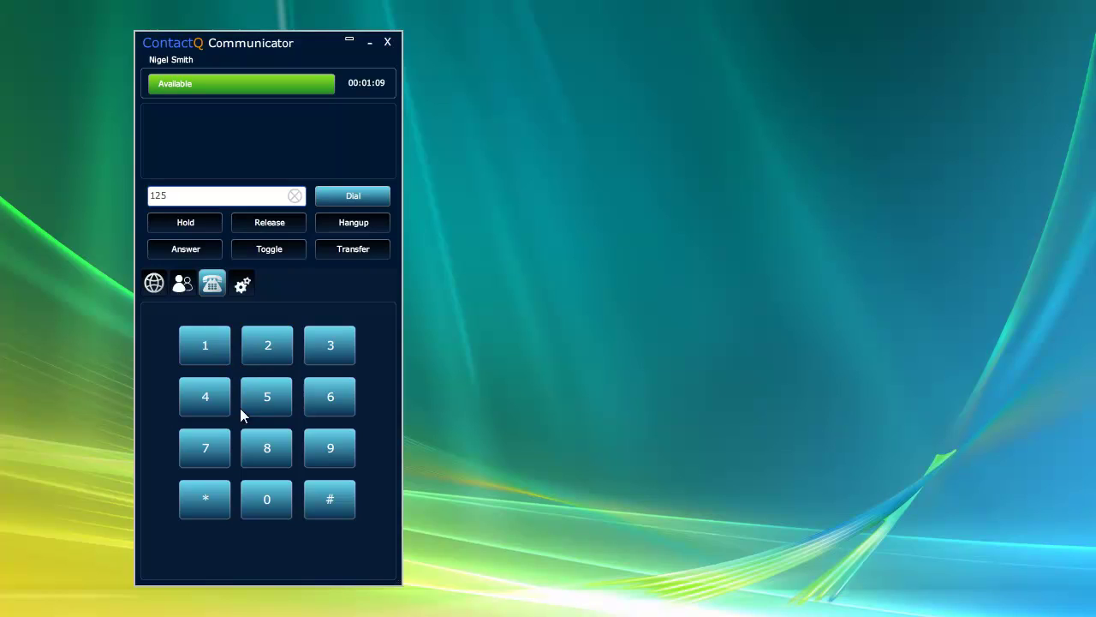
pyautogui.click(199, 401)
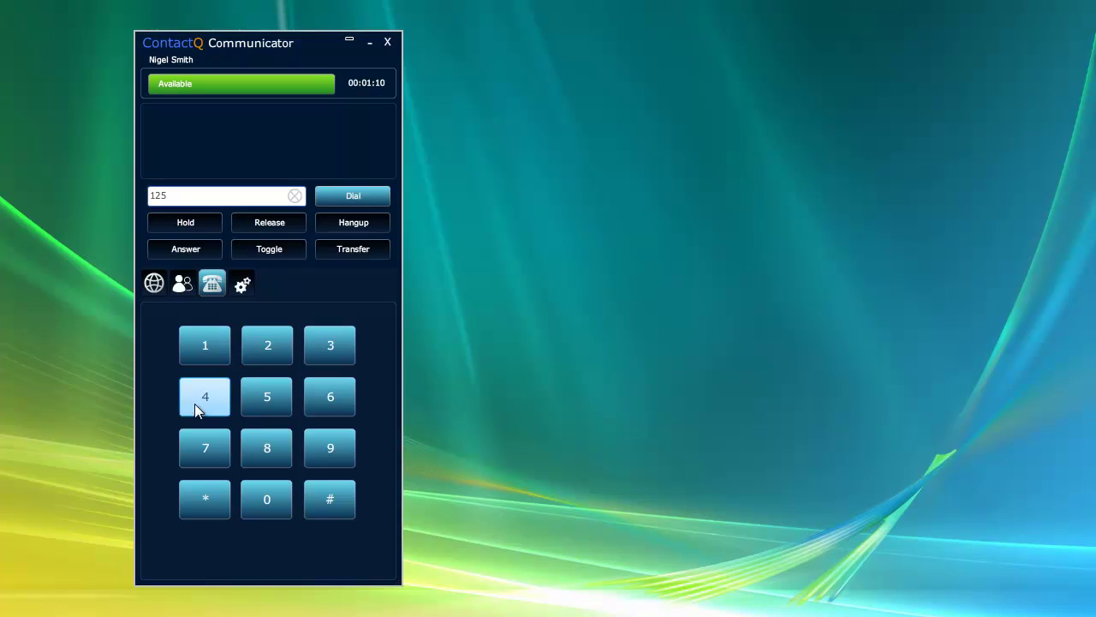
pyautogui.click(180, 200)
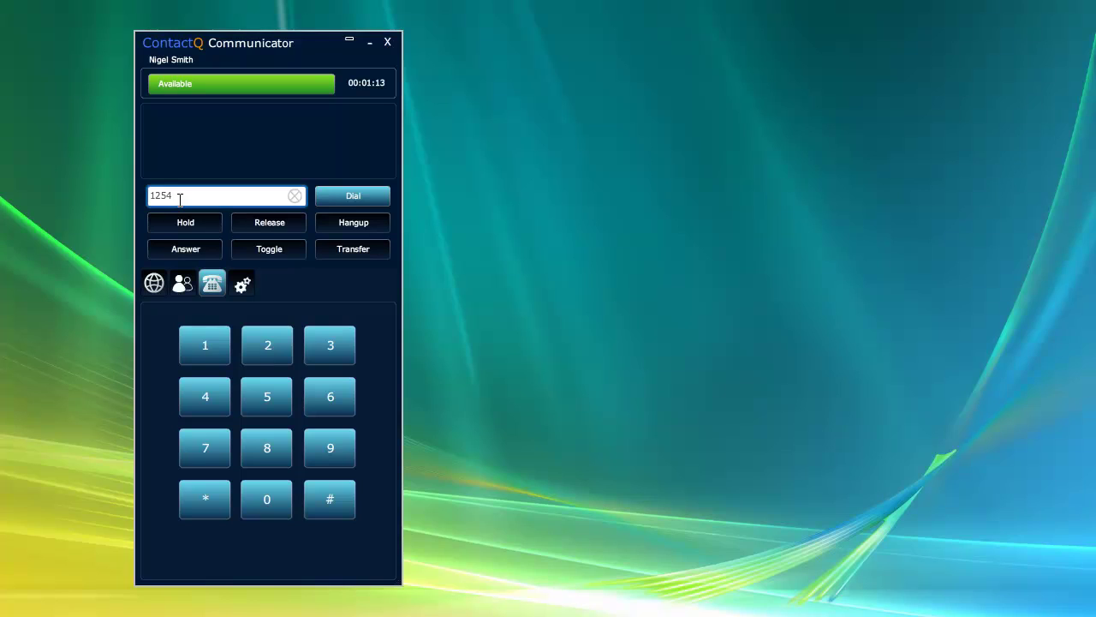
pyautogui.write('786786')
pyautogui.click(214, 355)
pyautogui.click(213, 397)
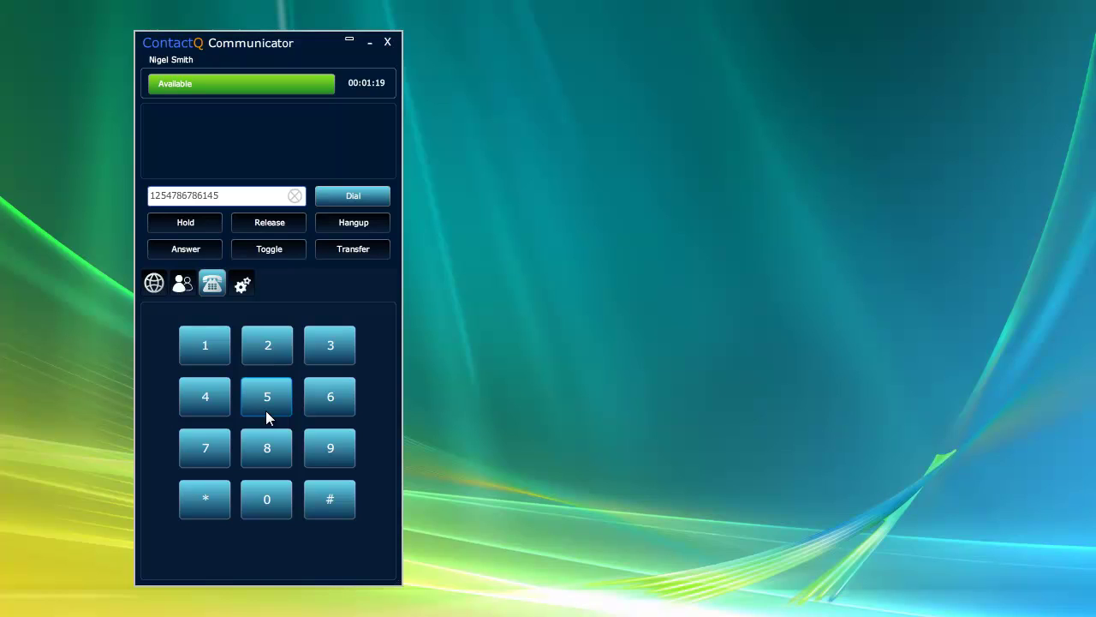
# - Show the Communicator's product version, host, user name and extension information
pyautogui.click(244, 285)
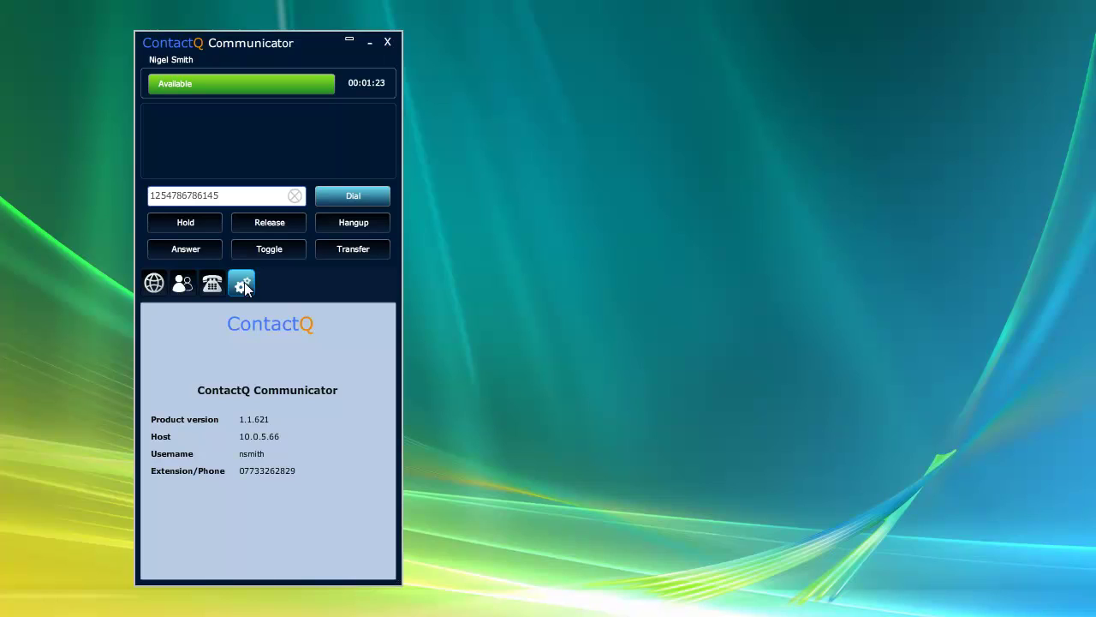